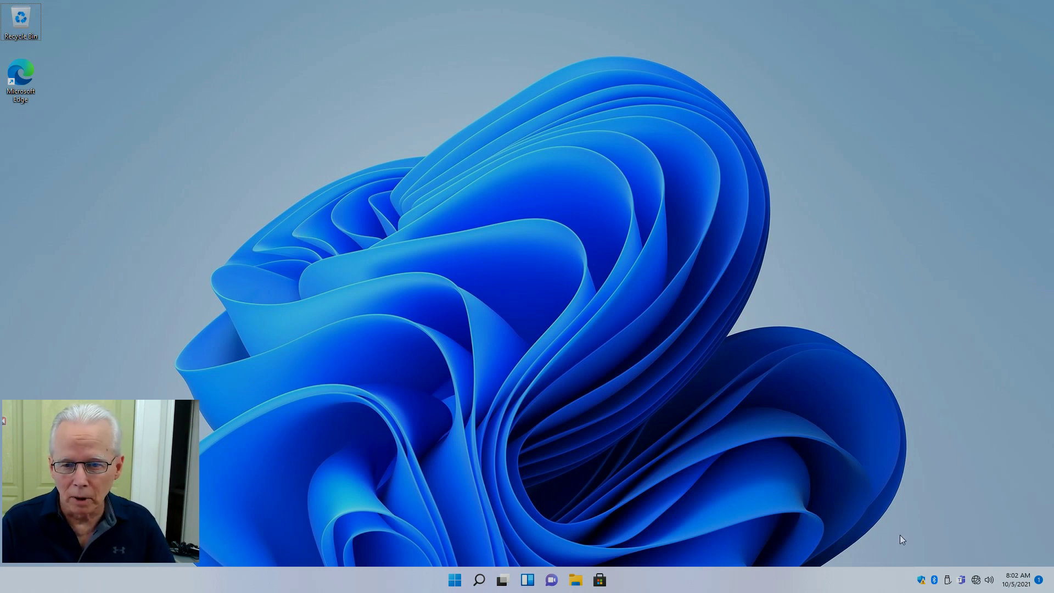
# Bring up the Start menu's sleep, shut down and restart options
pyautogui.moveTo(975, 583)
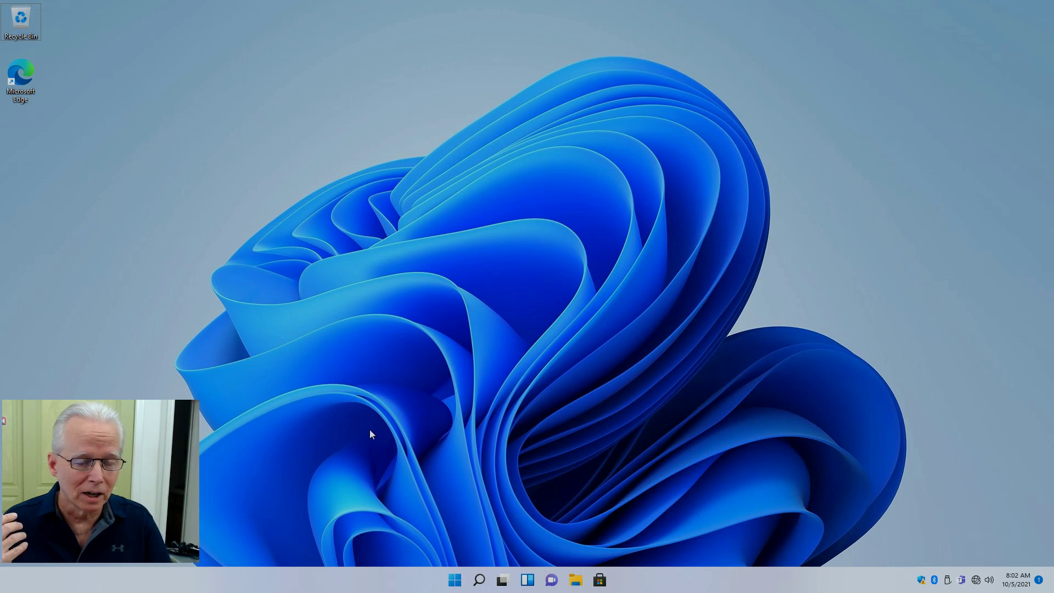
pyautogui.click(455, 580)
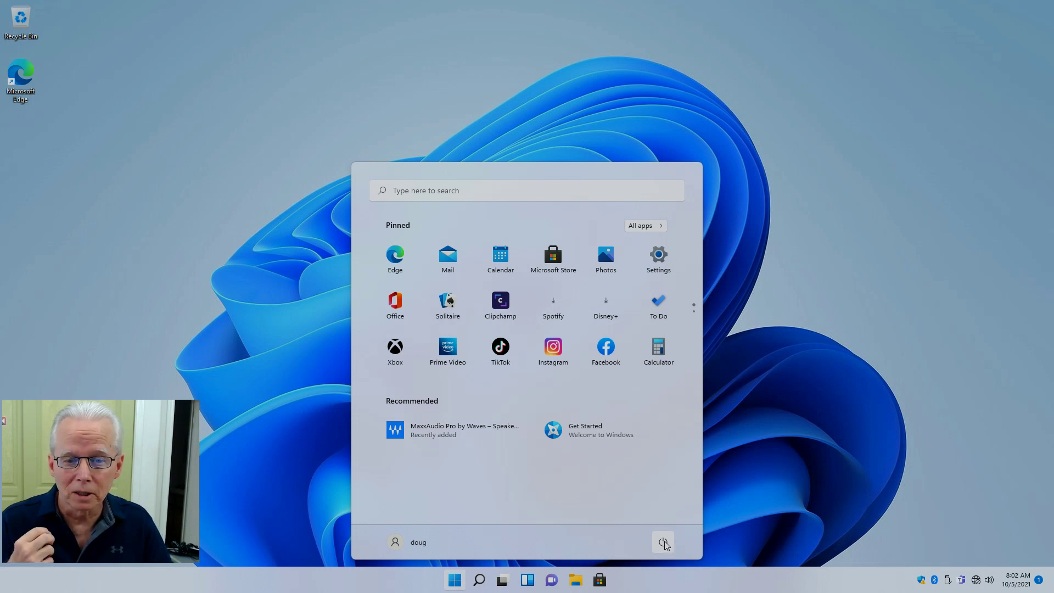
pyautogui.click(665, 542)
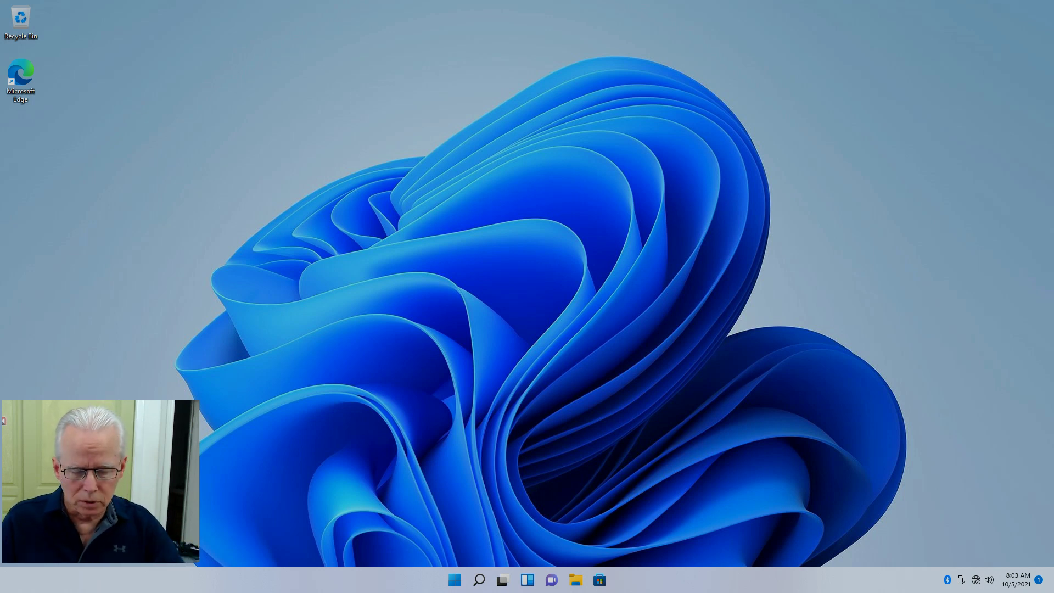
# Search 'advanced startup' from Start and restart the PC into advanced startup
pyautogui.press('super')
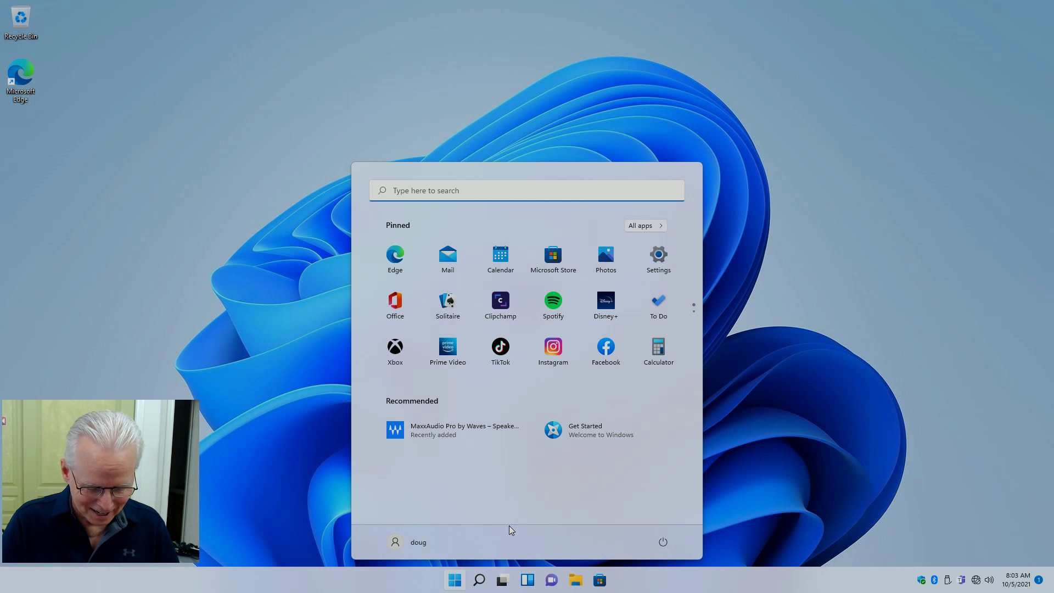
pyautogui.write('advan')
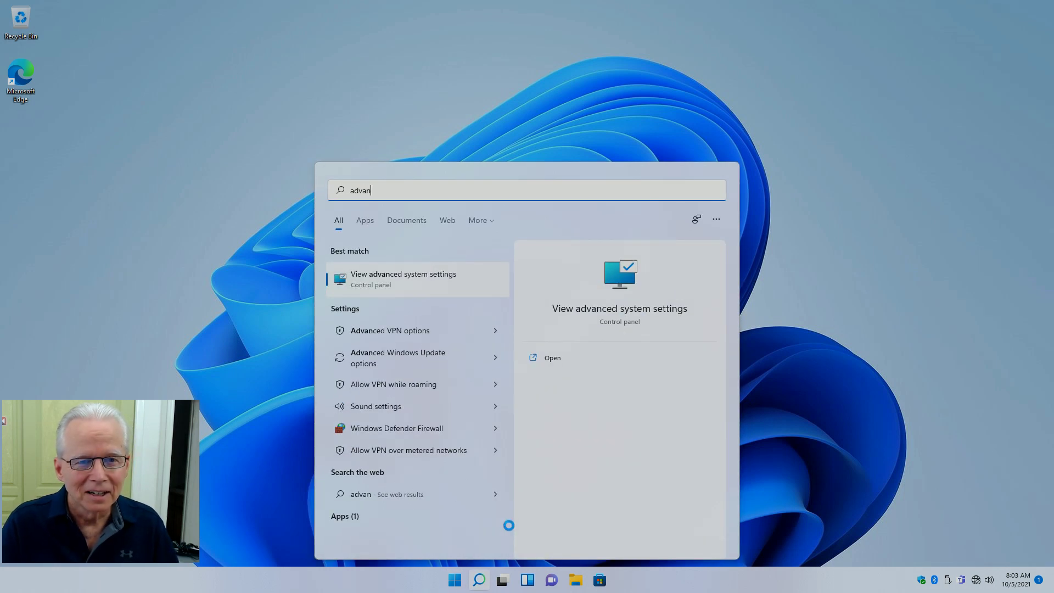
pyautogui.write('cee')
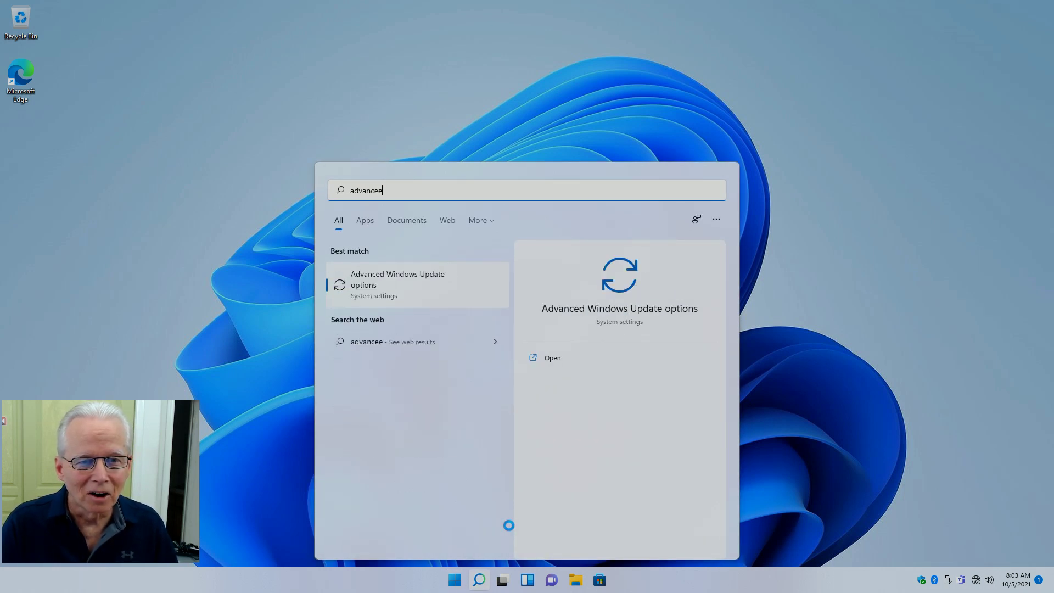
pyautogui.press('BackSpace')
pyautogui.write('d star')
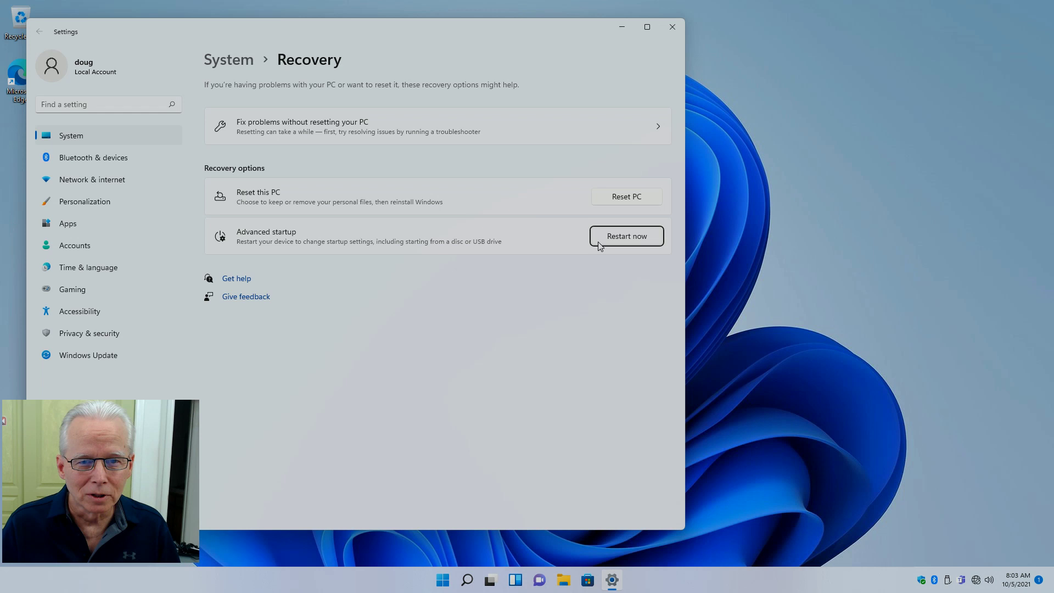
pyautogui.click(618, 243)
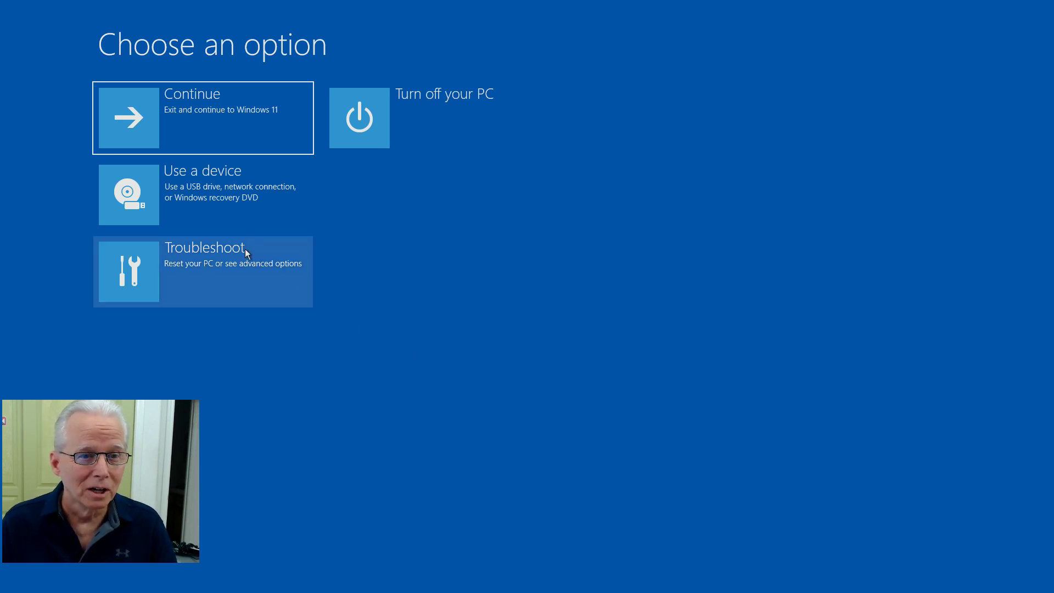
# Boot the PC from the UEFI: WDC drive under Use a device
pyautogui.click(206, 187)
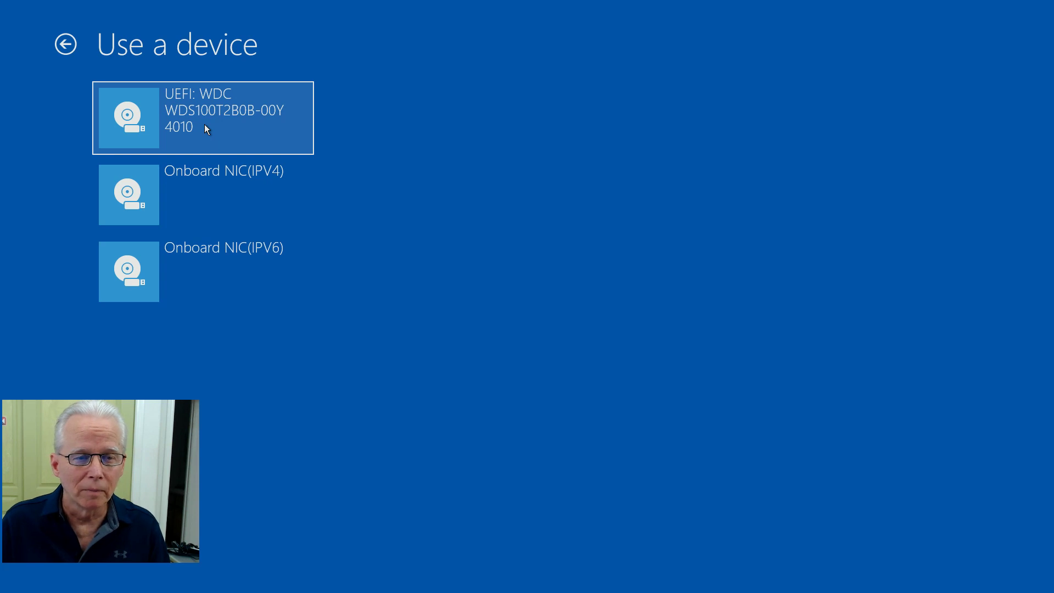
pyautogui.click(204, 124)
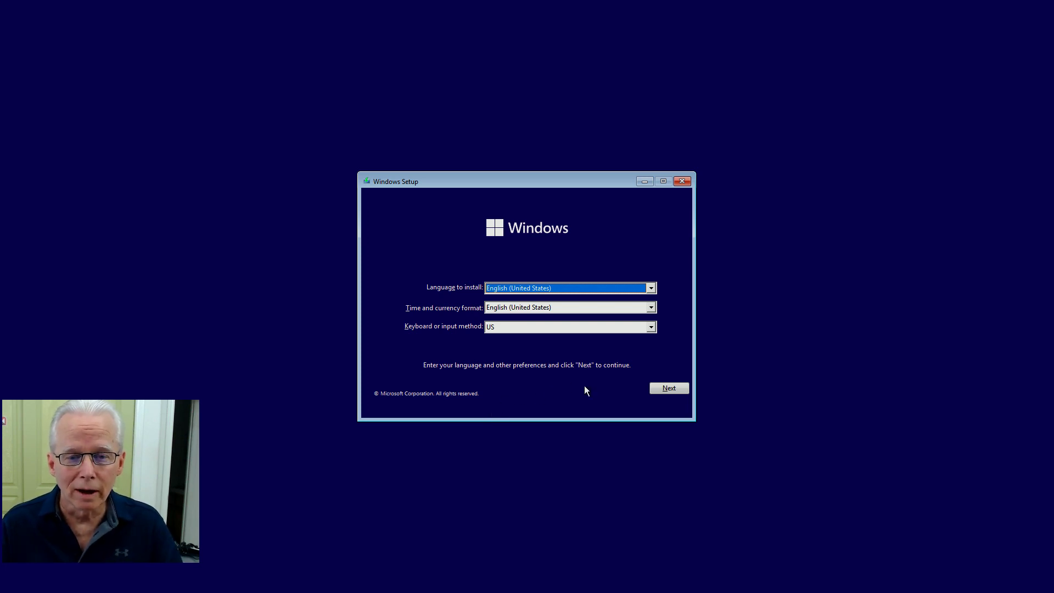
# Keep English (United States) language settings and start the Windows installation
pyautogui.click(664, 387)
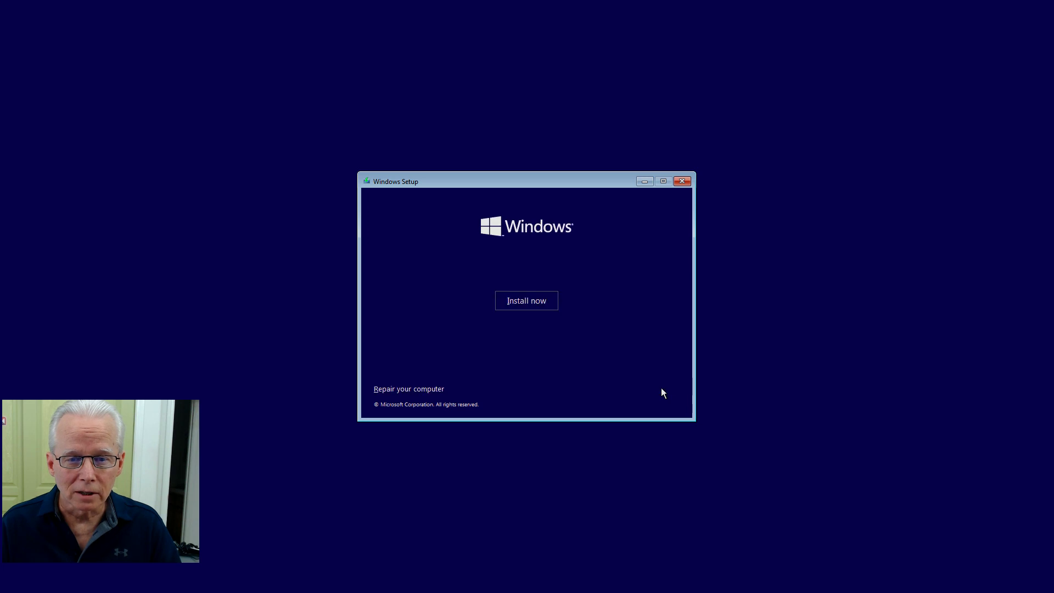
pyautogui.click(534, 303)
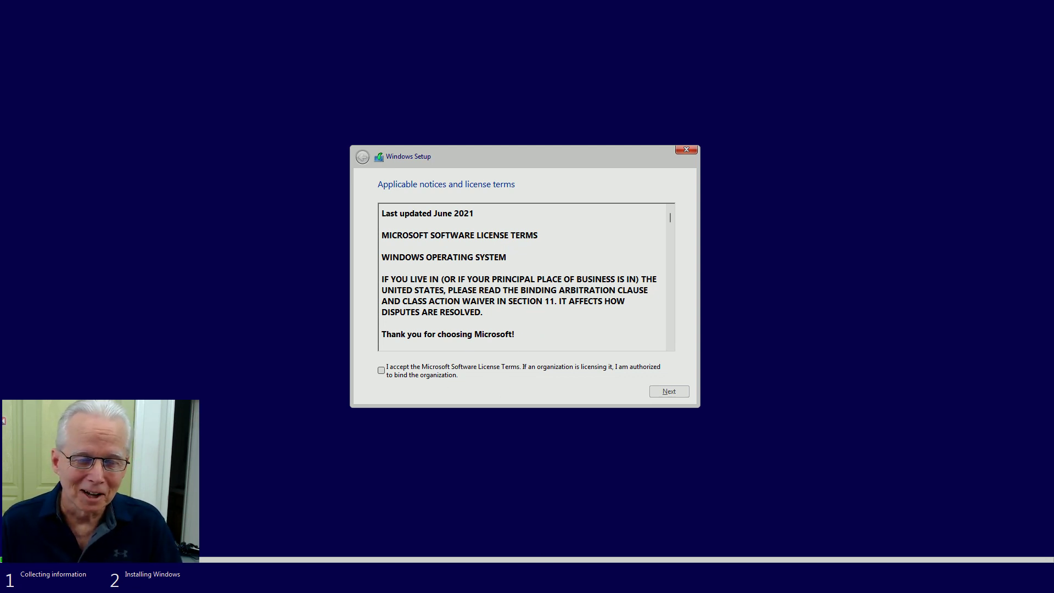
# Accept the Microsoft Software License Terms and pick Custom: Install Windows only (advanced)
pyautogui.click(382, 371)
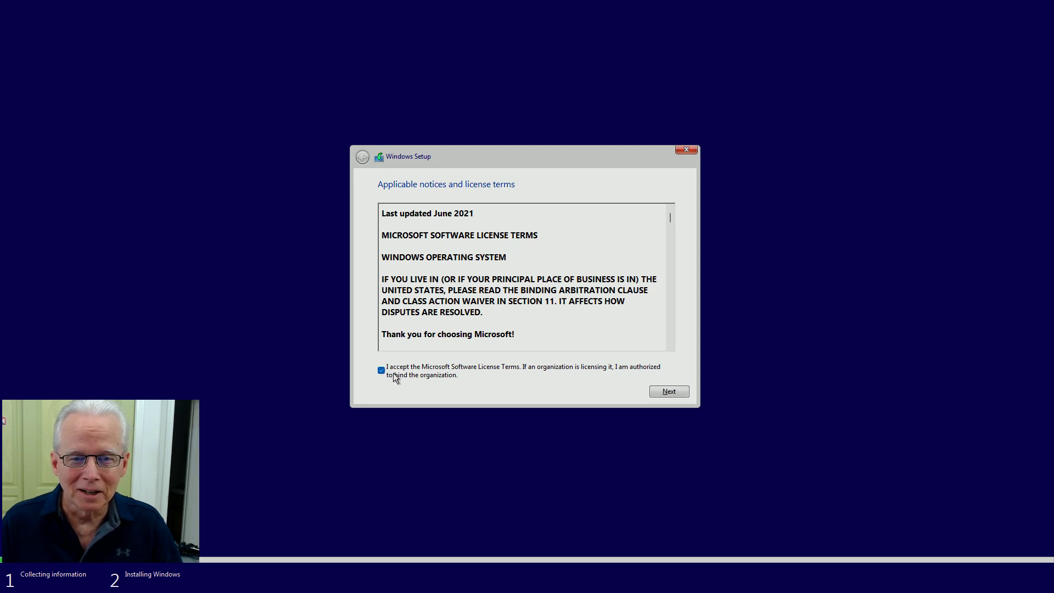
pyautogui.click(666, 394)
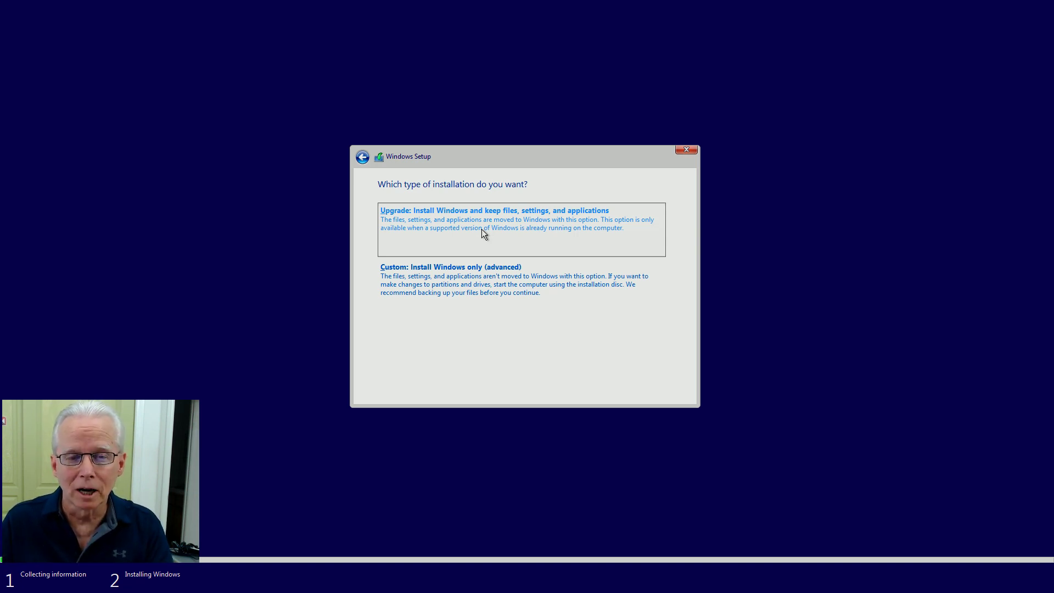
pyautogui.click(470, 280)
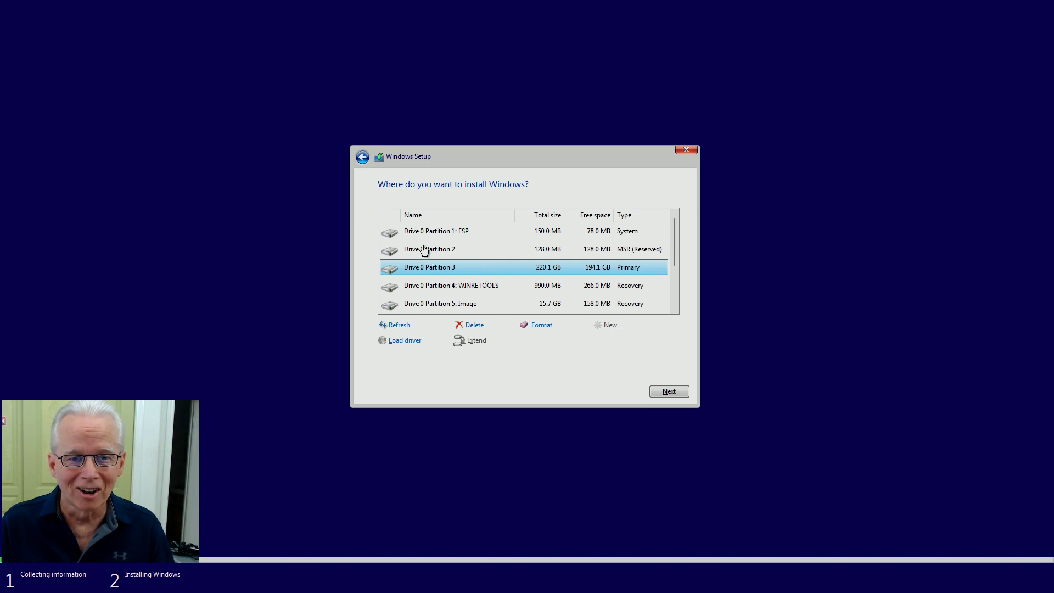
pyautogui.scroll(-4, 428, 301)
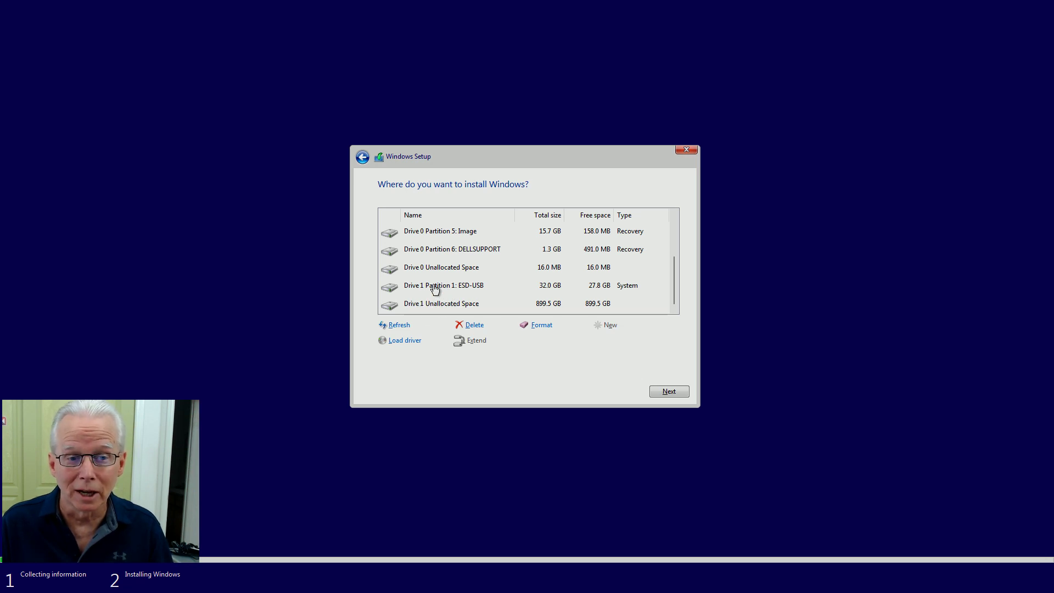
pyautogui.scroll(4, 434, 289)
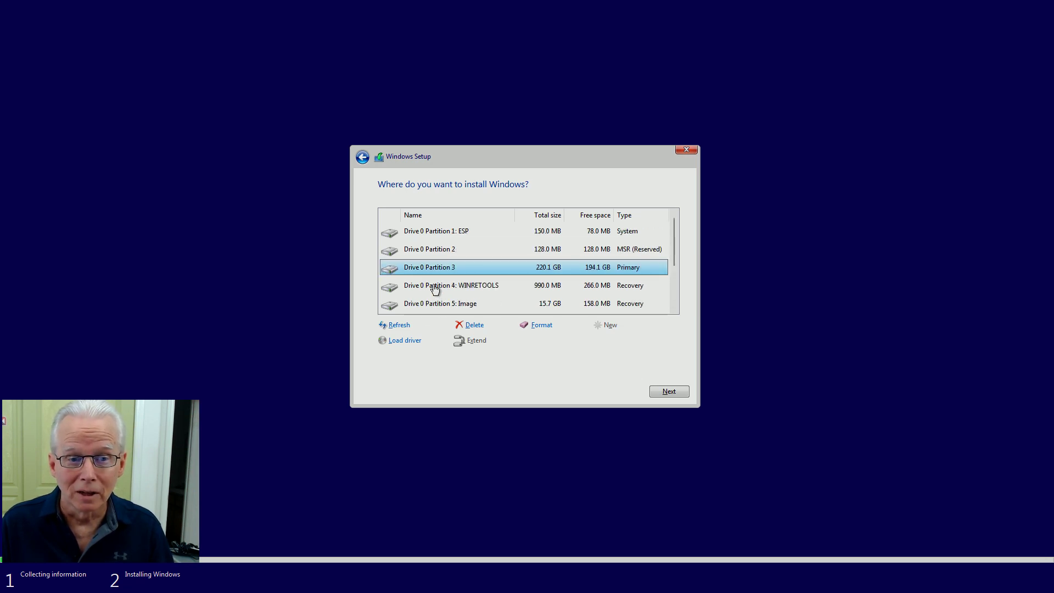
# Delete Drive 0 Partition 3 and install Windows onto the 220.1 GB unallocated space
pyautogui.click(475, 326)
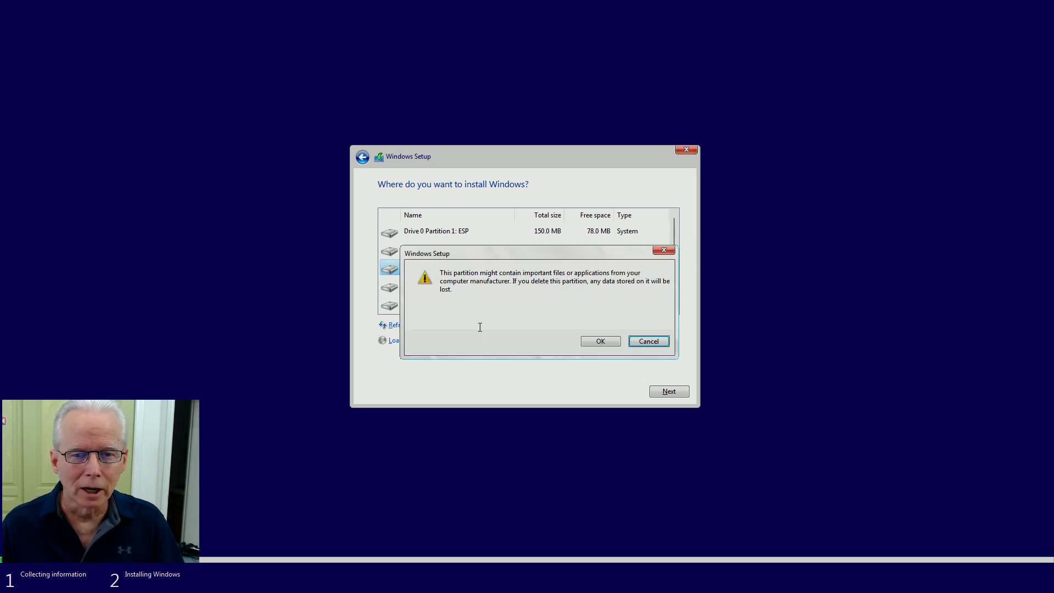
pyautogui.click(599, 342)
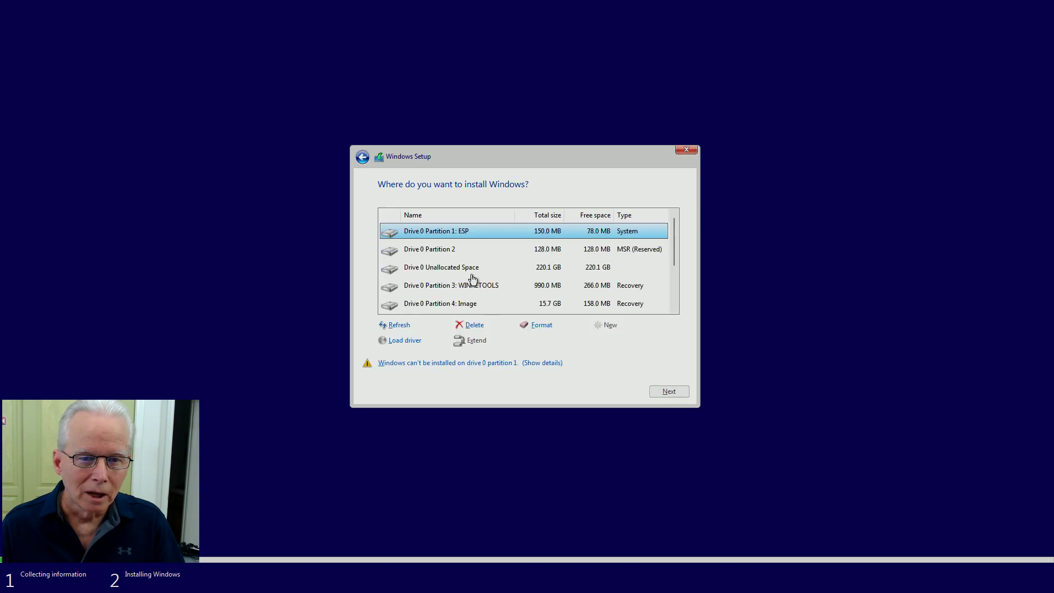
pyautogui.click(469, 272)
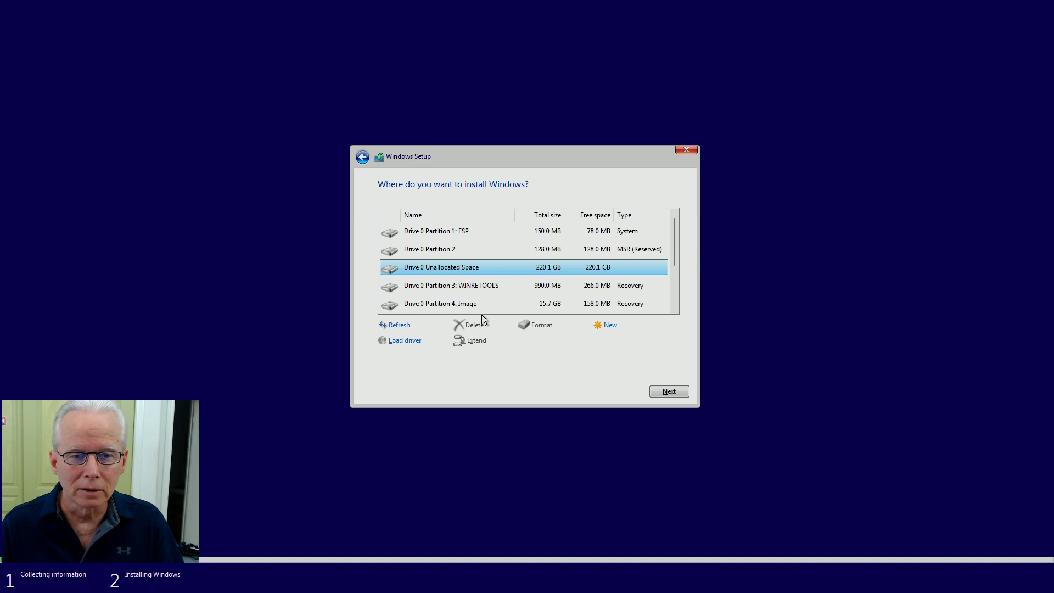
pyautogui.click(664, 390)
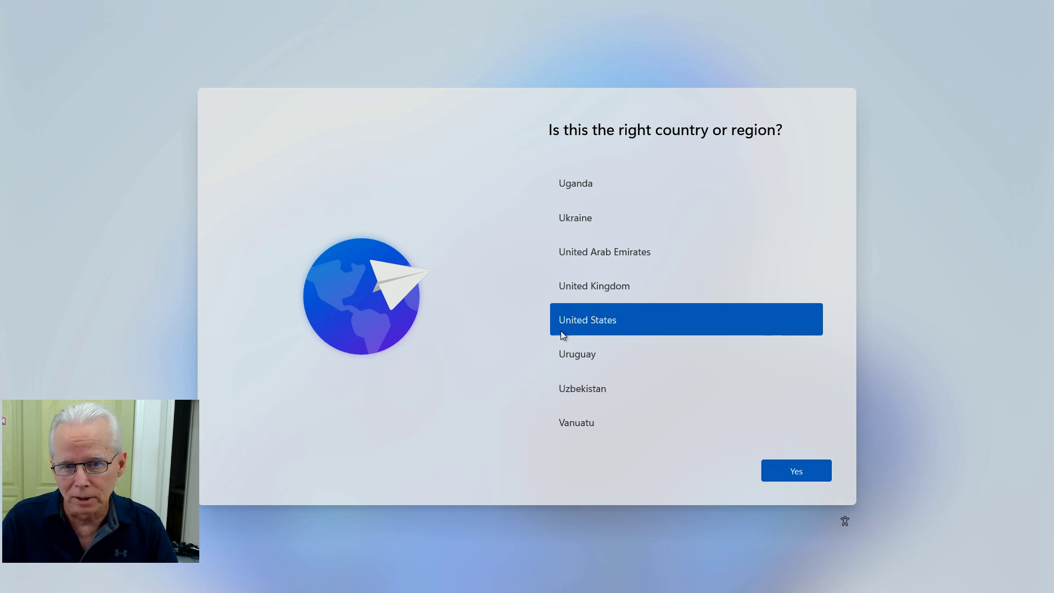
# Confirm United States and the US keyboard layout, skipping a second layout
pyautogui.click(796, 477)
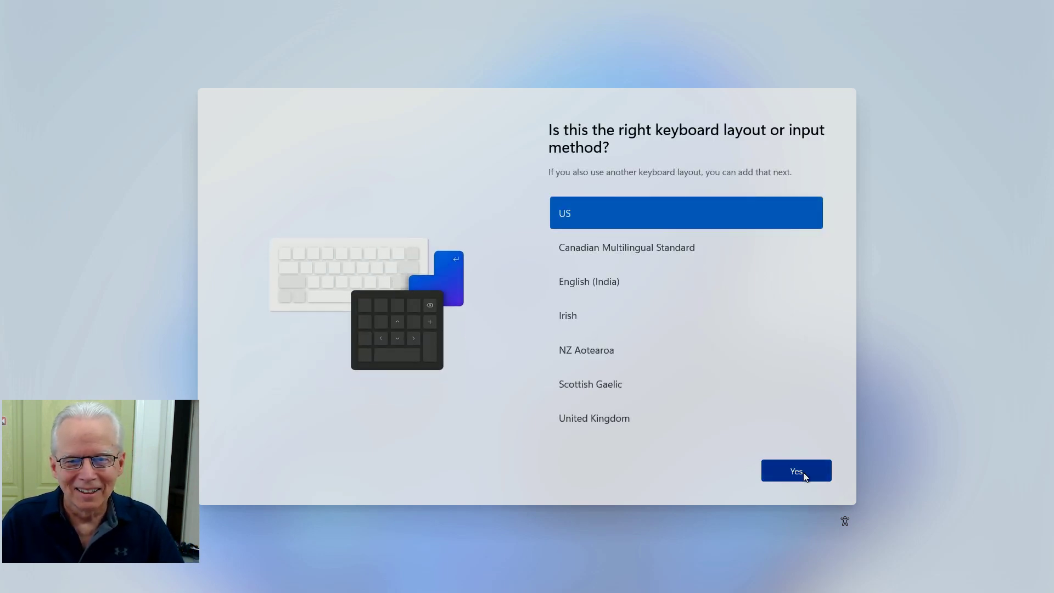
pyautogui.click(804, 475)
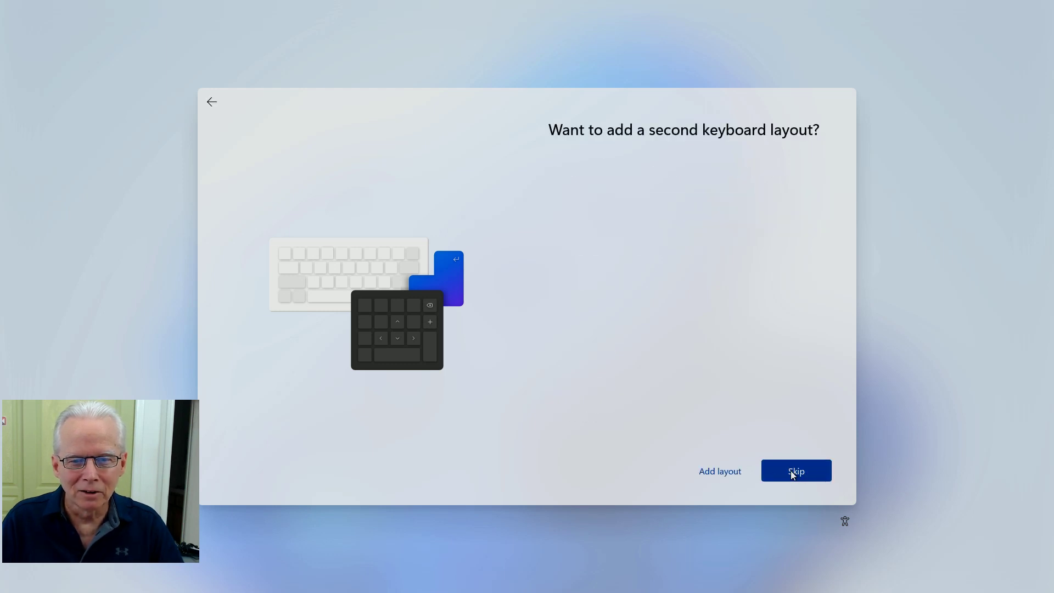
pyautogui.click(790, 471)
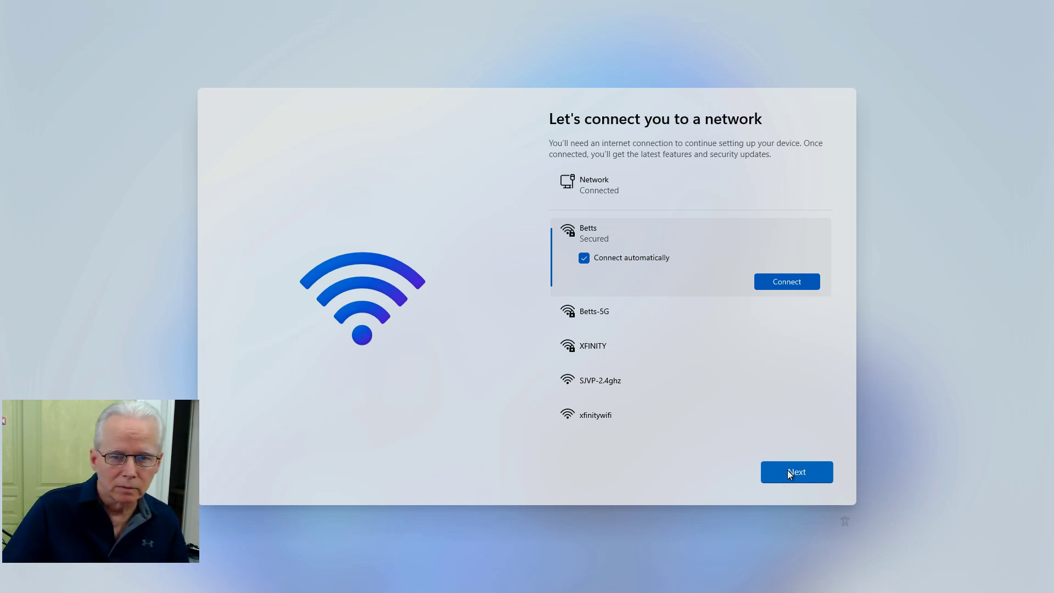
# Continue past the network page so setup checks for updates
pyautogui.click(787, 471)
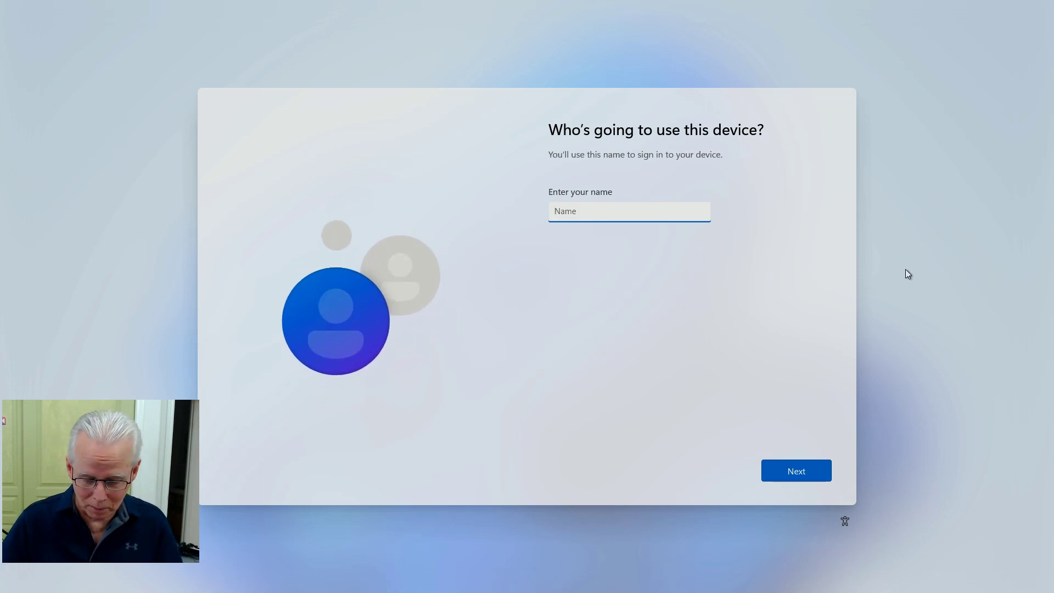
# Name the local account 'User' and leave the password empty
pyautogui.write('User')
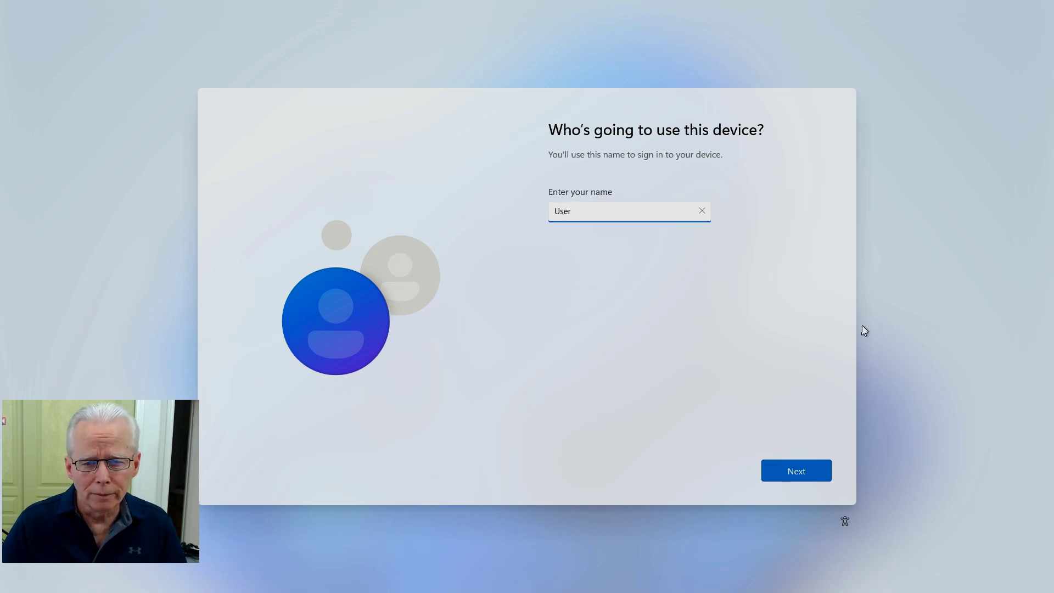
pyautogui.click(802, 473)
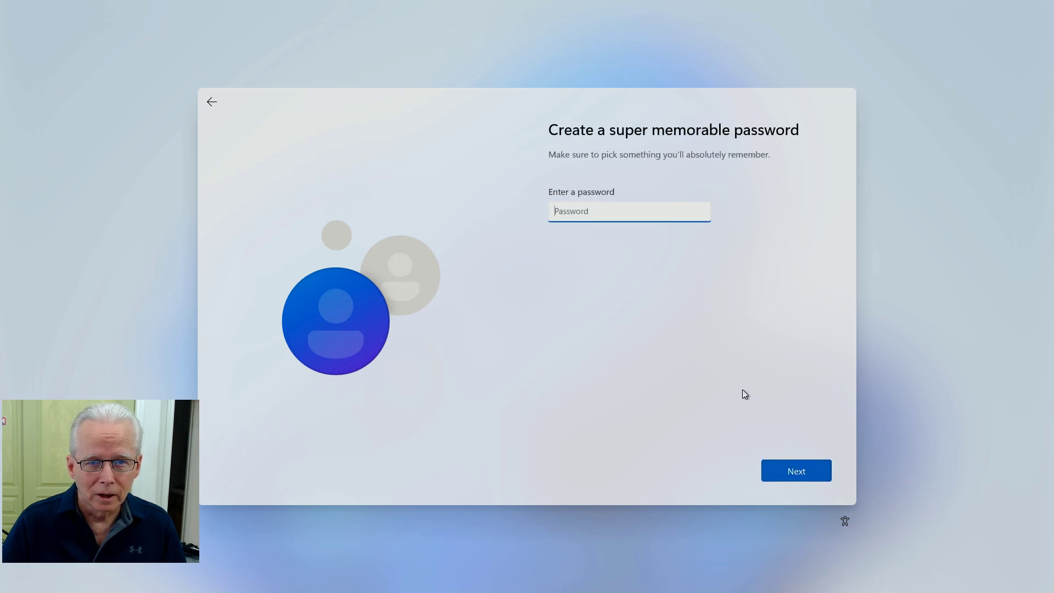
pyautogui.click(808, 468)
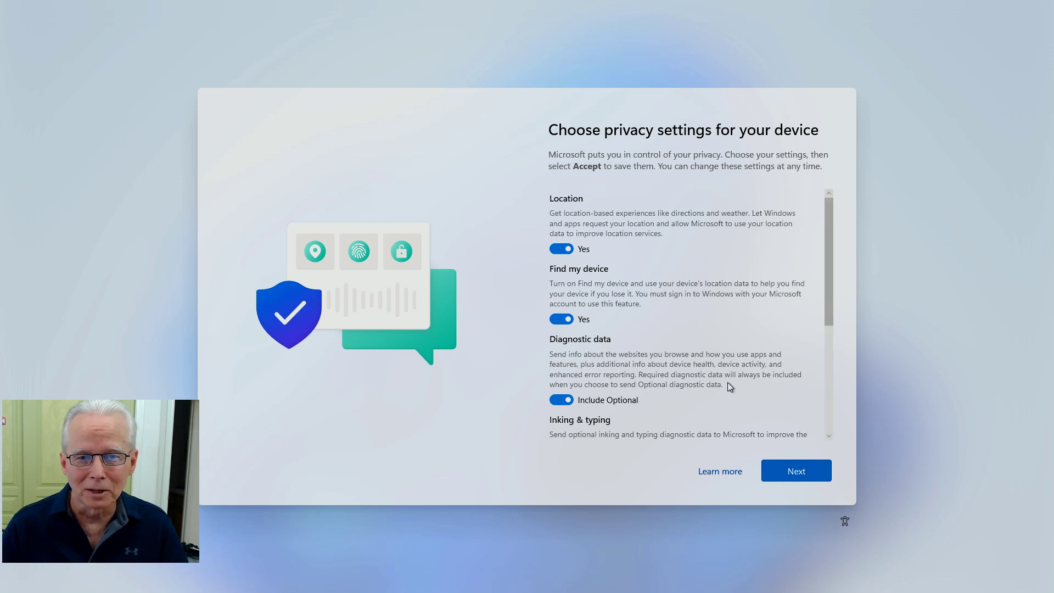
# Turn off Find my device, set Diagnostic data to Required only, Inking & typing to No, and accept
pyautogui.click(560, 321)
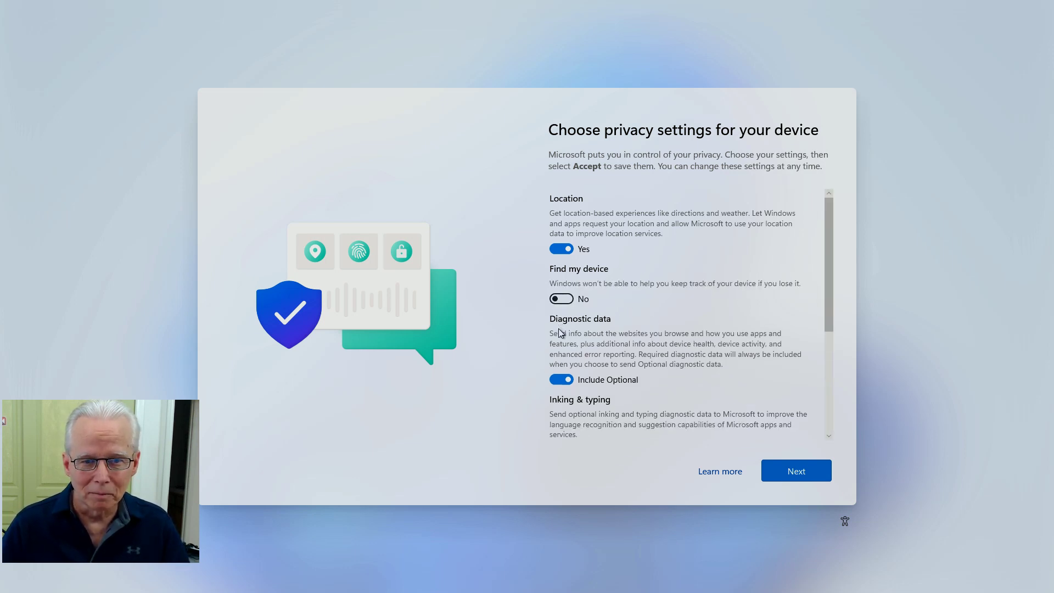
pyautogui.click(560, 380)
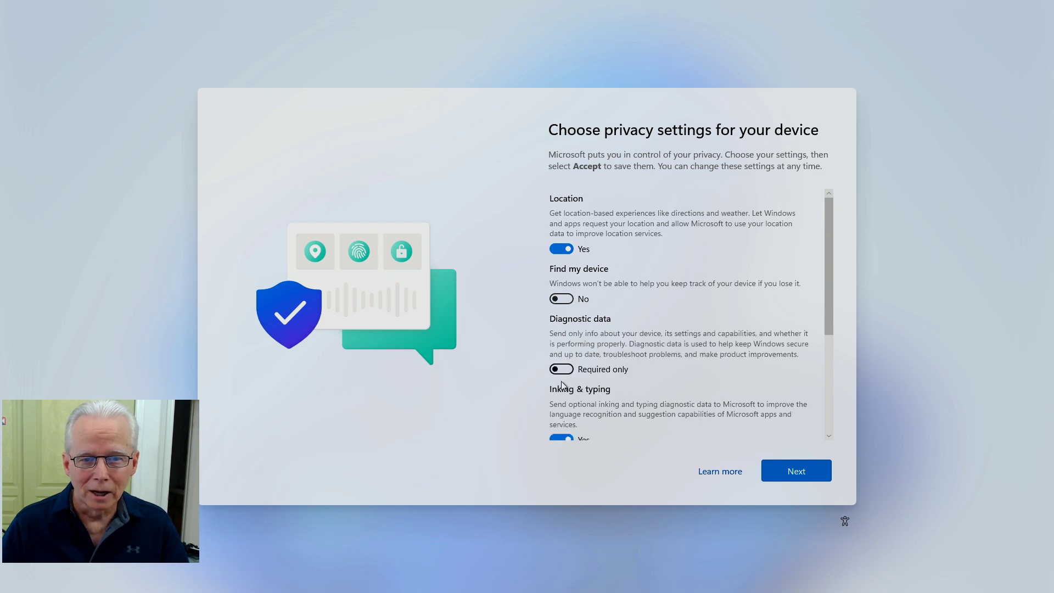
pyautogui.scroll(-3, 655, 372)
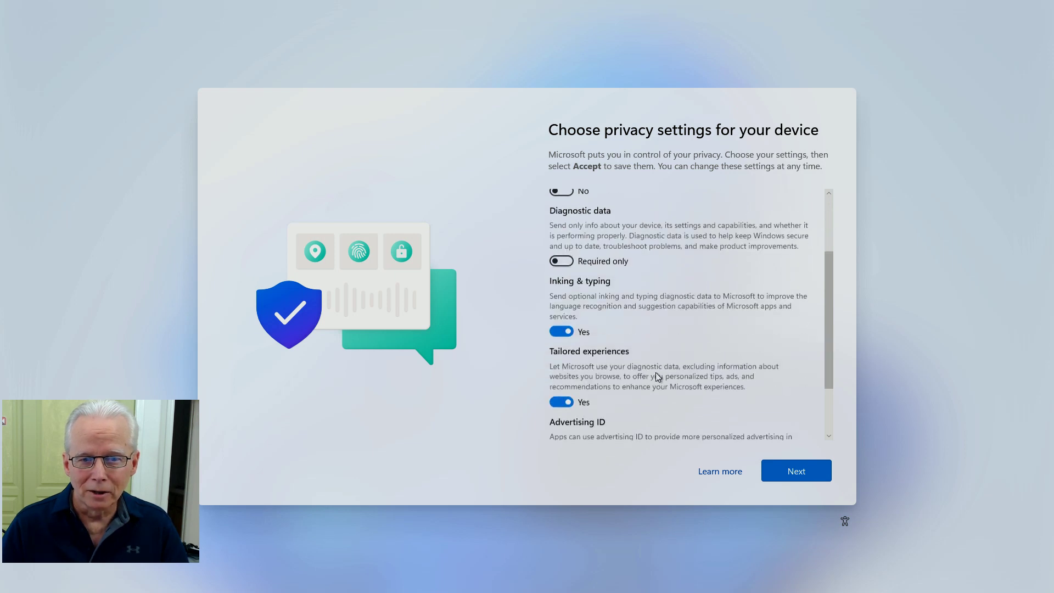
pyautogui.click(565, 327)
pyautogui.scroll(-2, 696, 340)
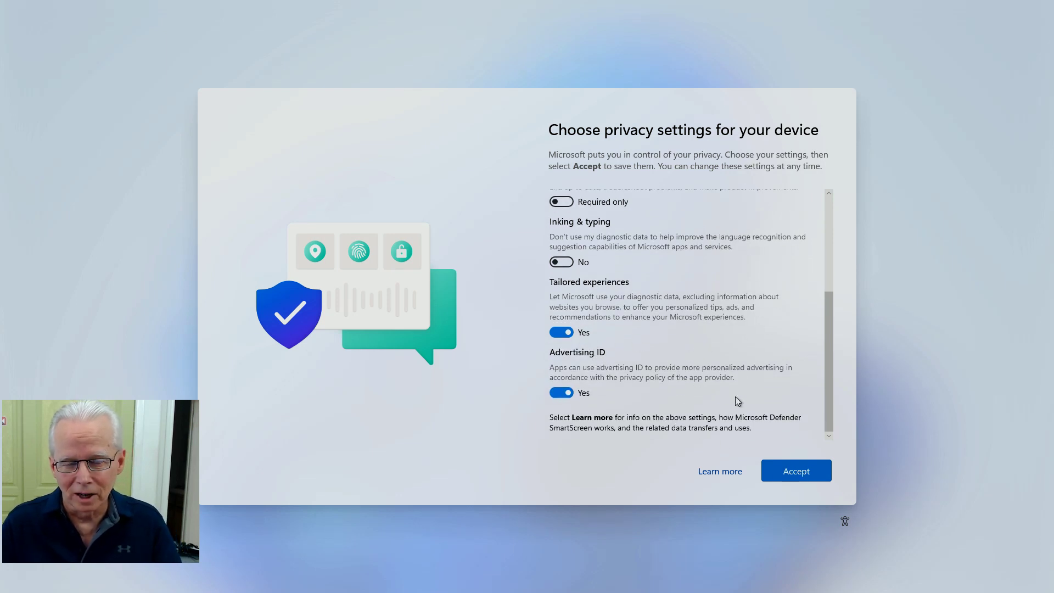
pyautogui.scroll(3, 736, 397)
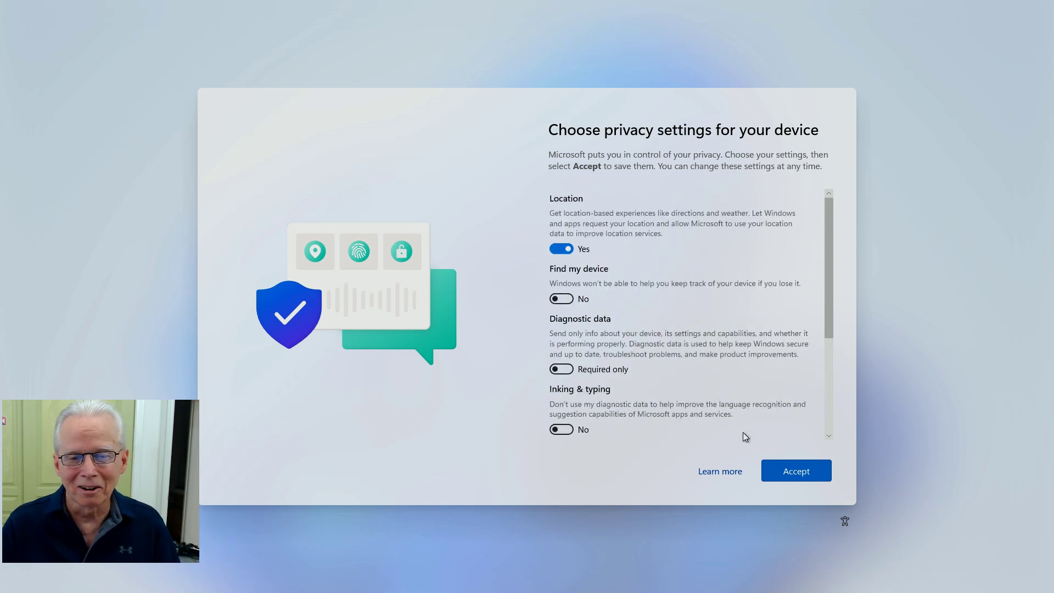
pyautogui.click(781, 464)
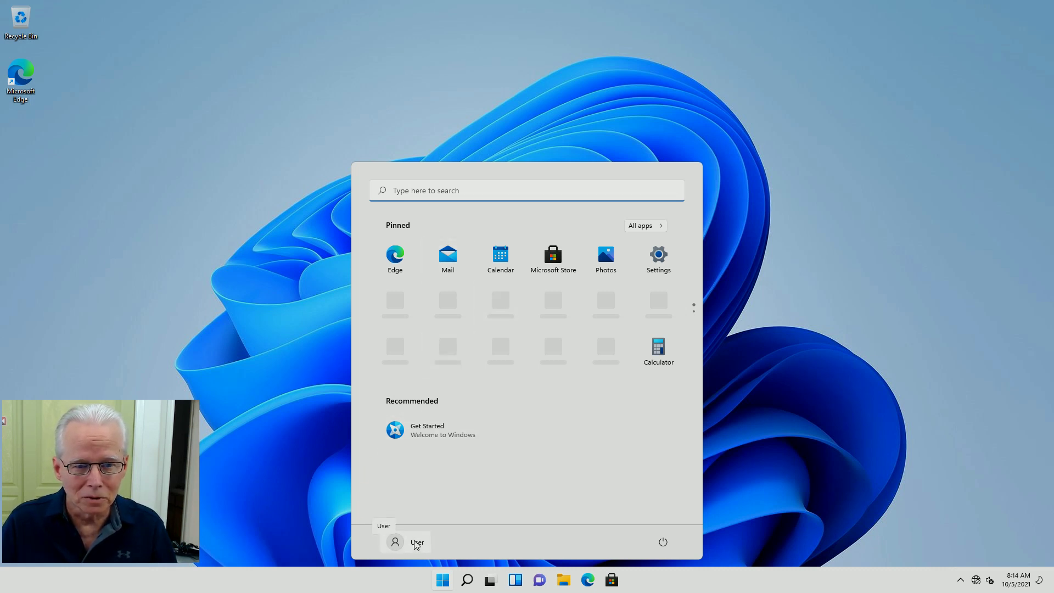
# Close the Start menu by clicking the desktop wallpaper
pyautogui.click(291, 496)
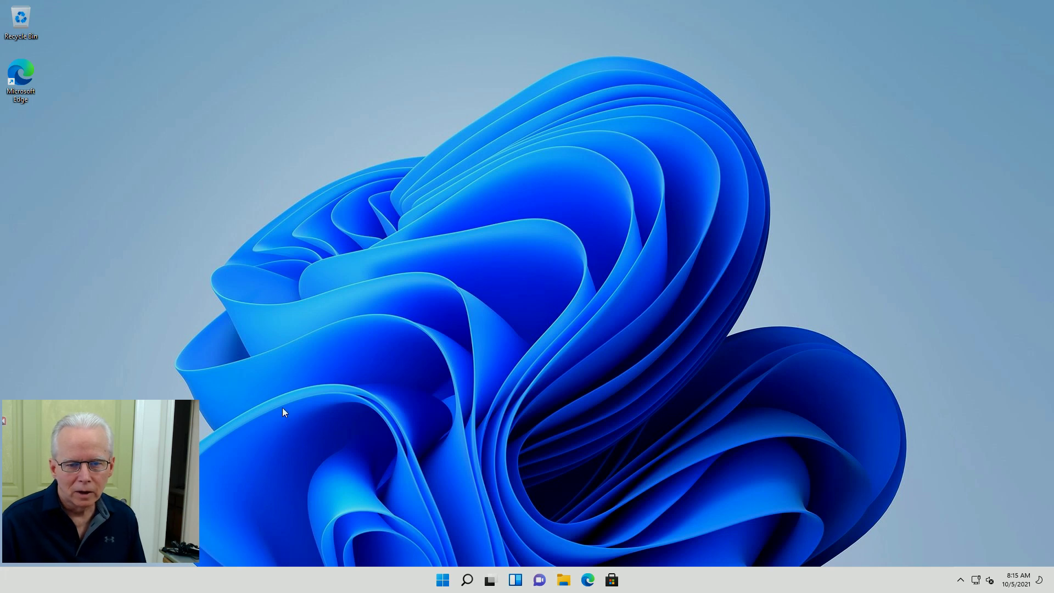
# Launch Edge, complete first-run setup with the Focused layout, and skip the sync sign-in
pyautogui.click(587, 580)
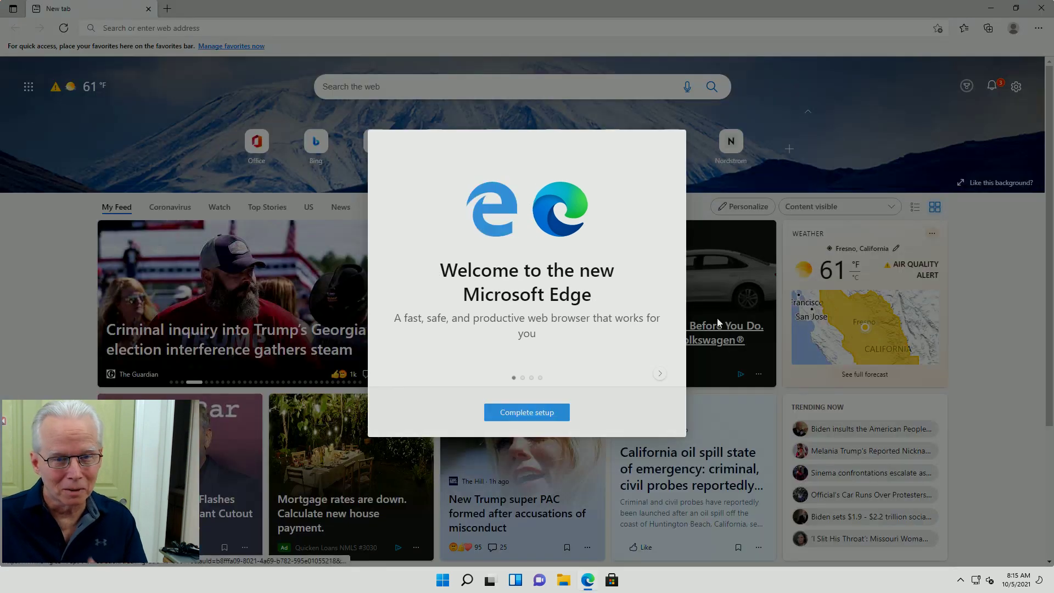
pyautogui.click(532, 416)
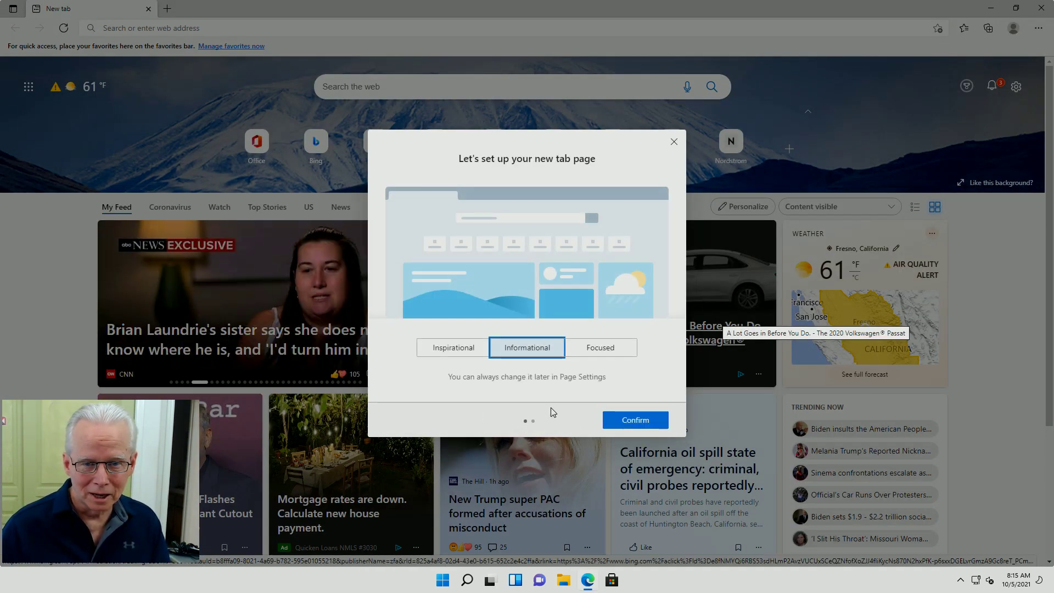
pyautogui.click(605, 360)
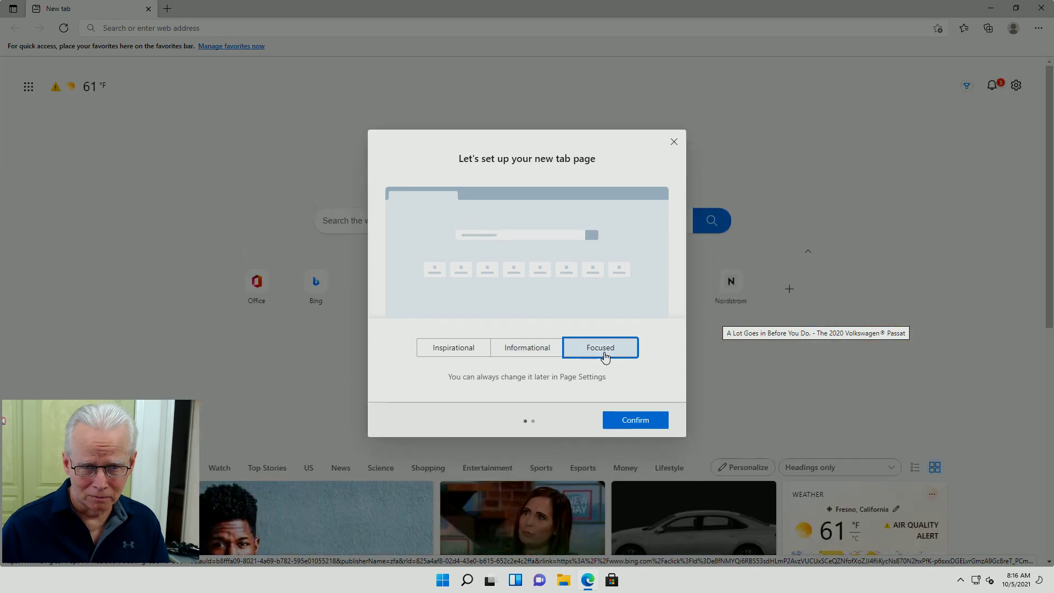
pyautogui.click(645, 422)
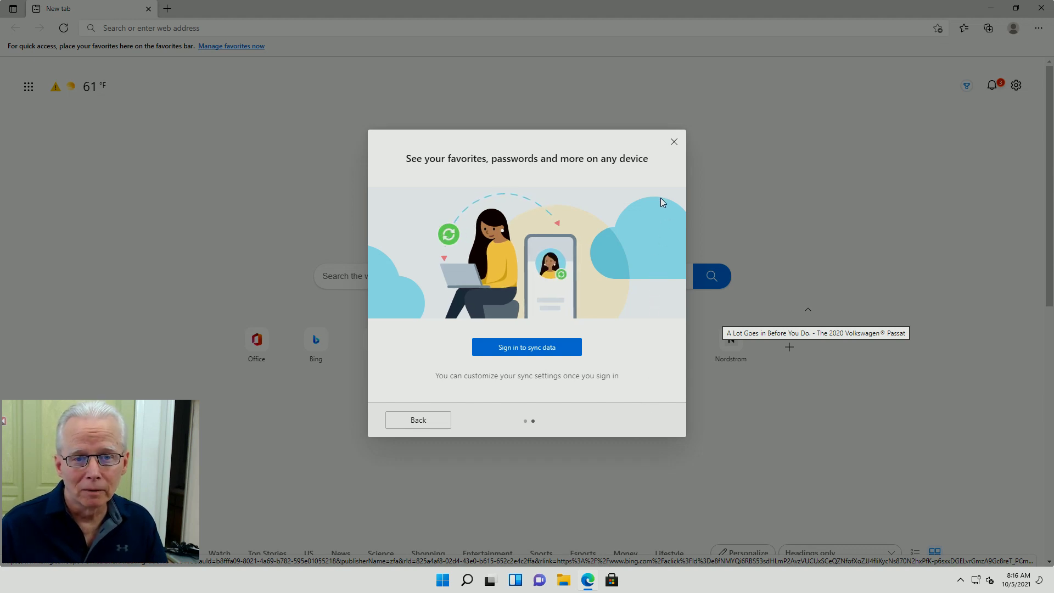
pyautogui.click(674, 142)
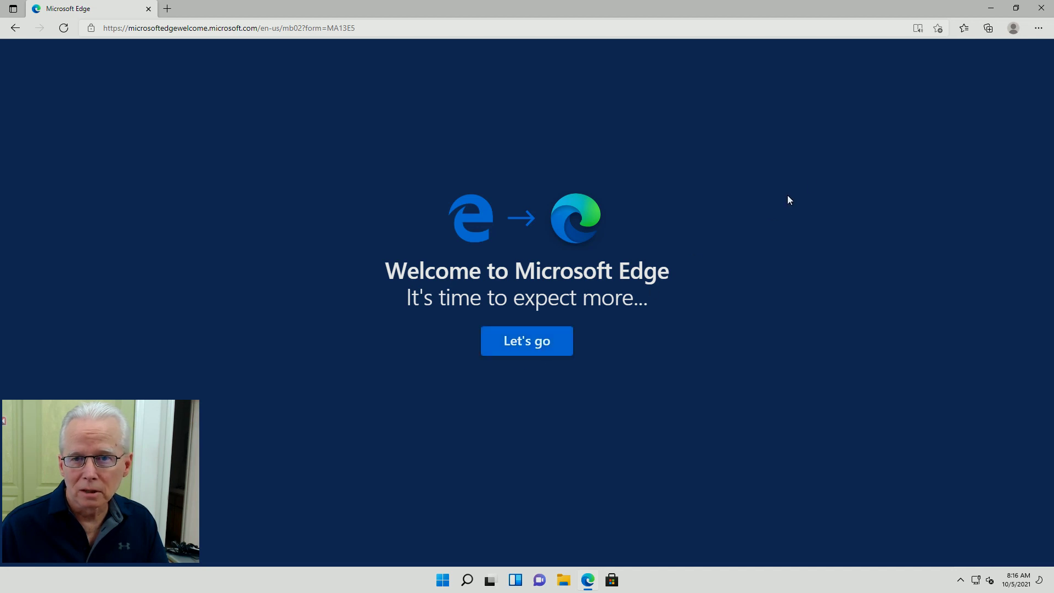
# Close and relaunch Edge so it opens on a fresh Focused new tab page
pyautogui.click(1042, 13)
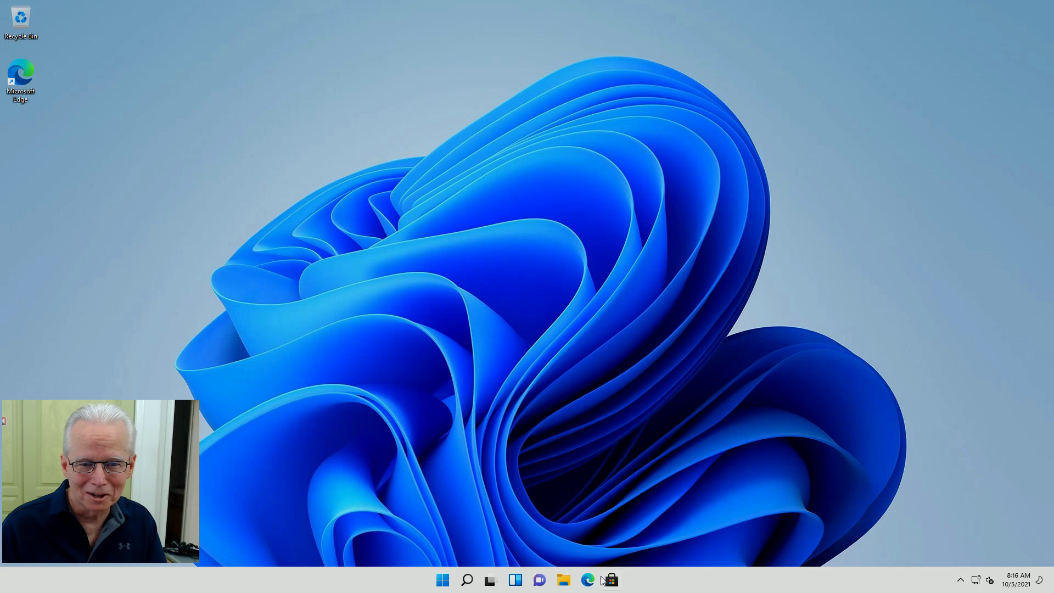
pyautogui.click(594, 580)
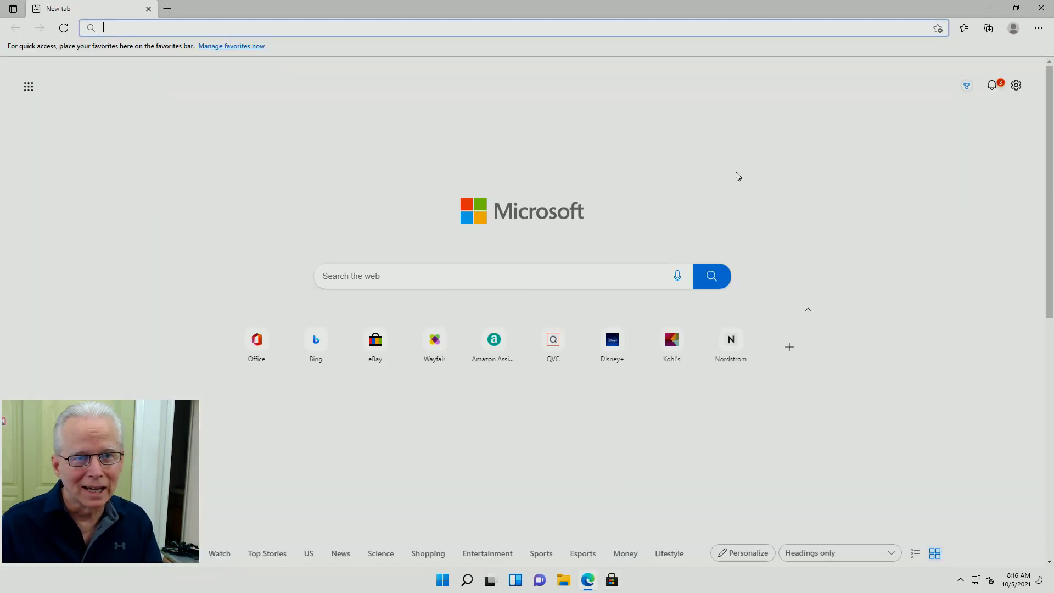
pyautogui.click(933, 130)
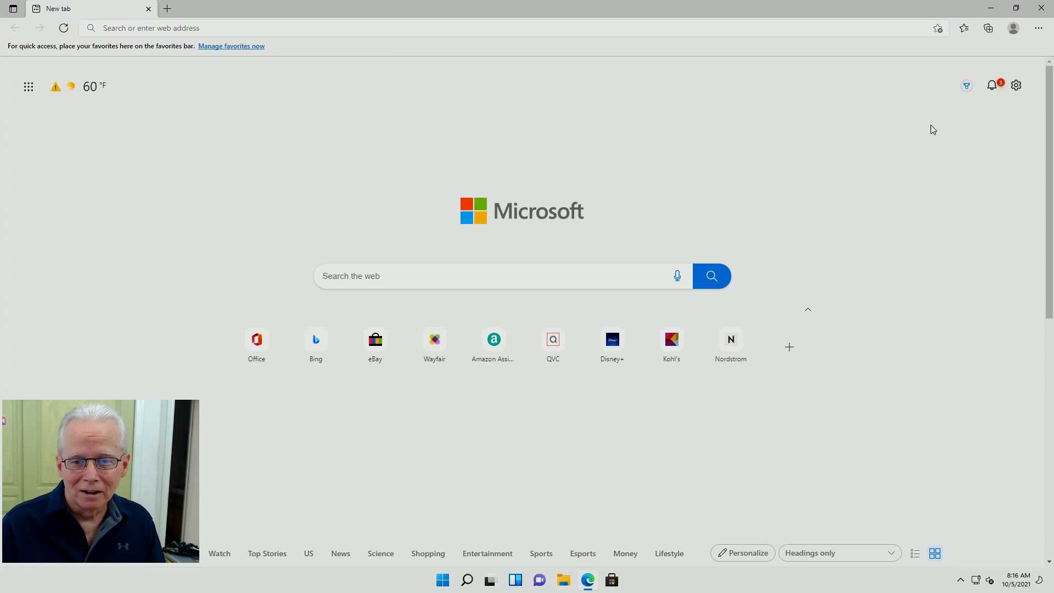